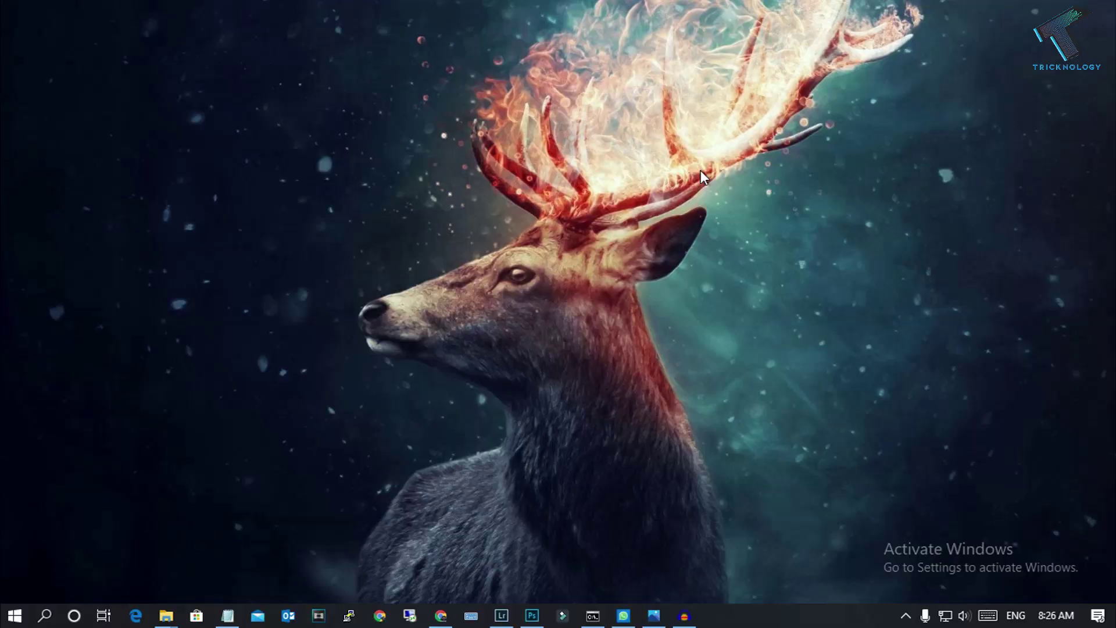
# - Launch Command Prompt from the Start menu as administrator and accept the UAC prompt
pyautogui.click(2, 617)
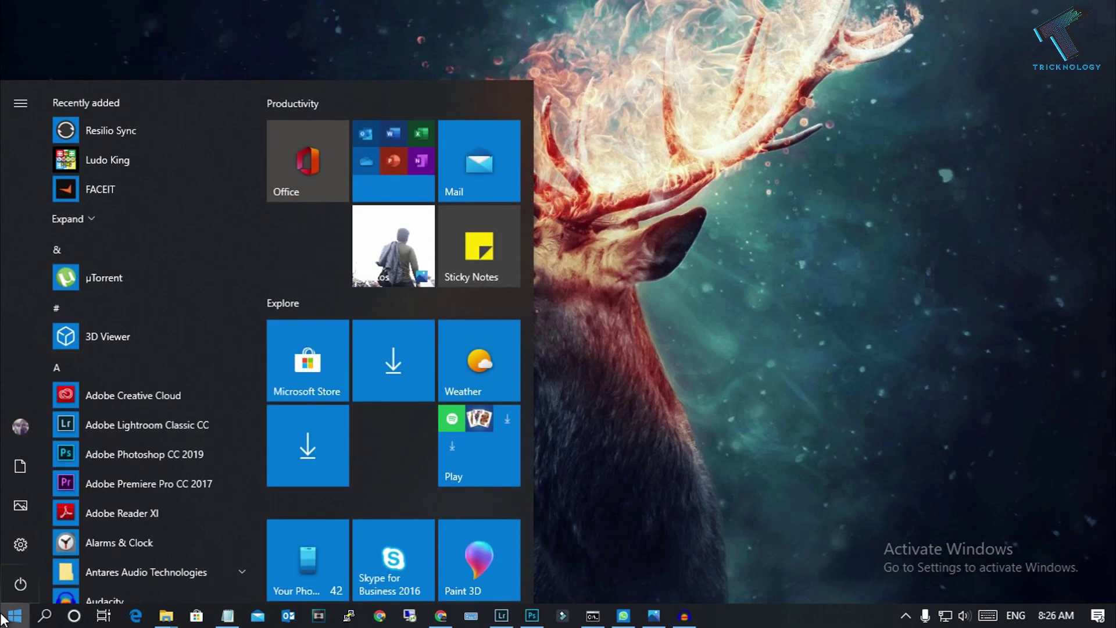
pyautogui.write('cmd')
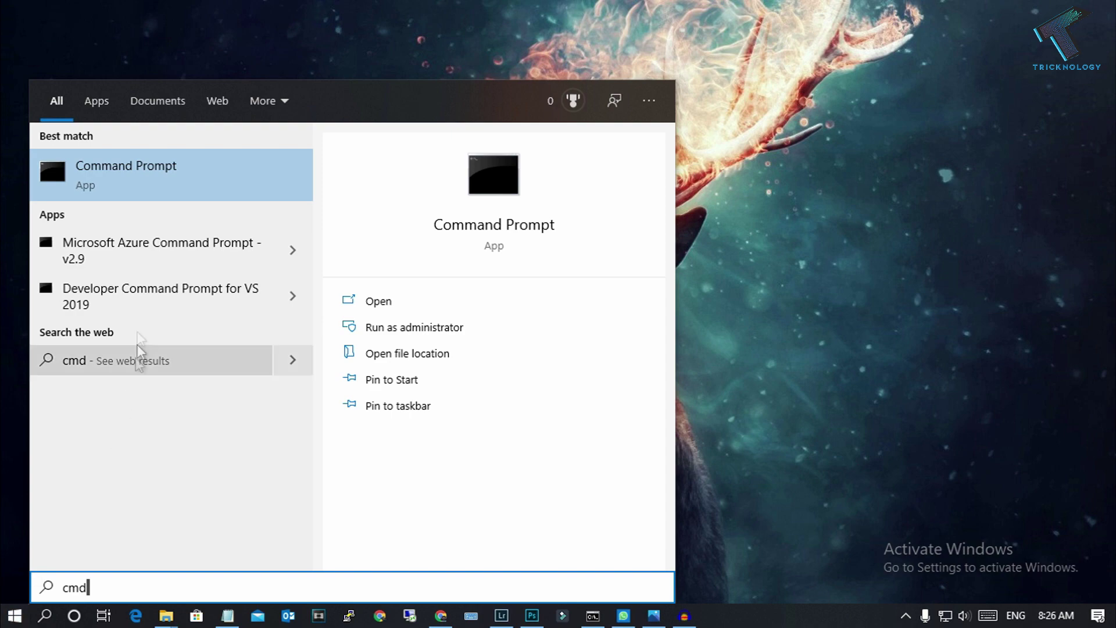
pyautogui.rightClick(119, 175)
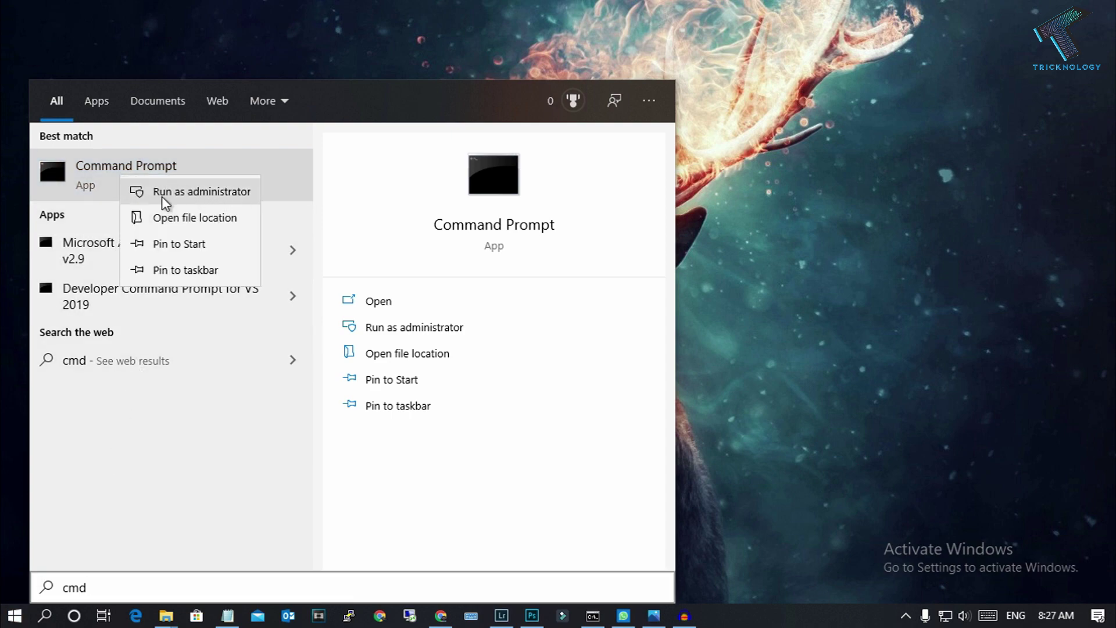
pyautogui.click(225, 194)
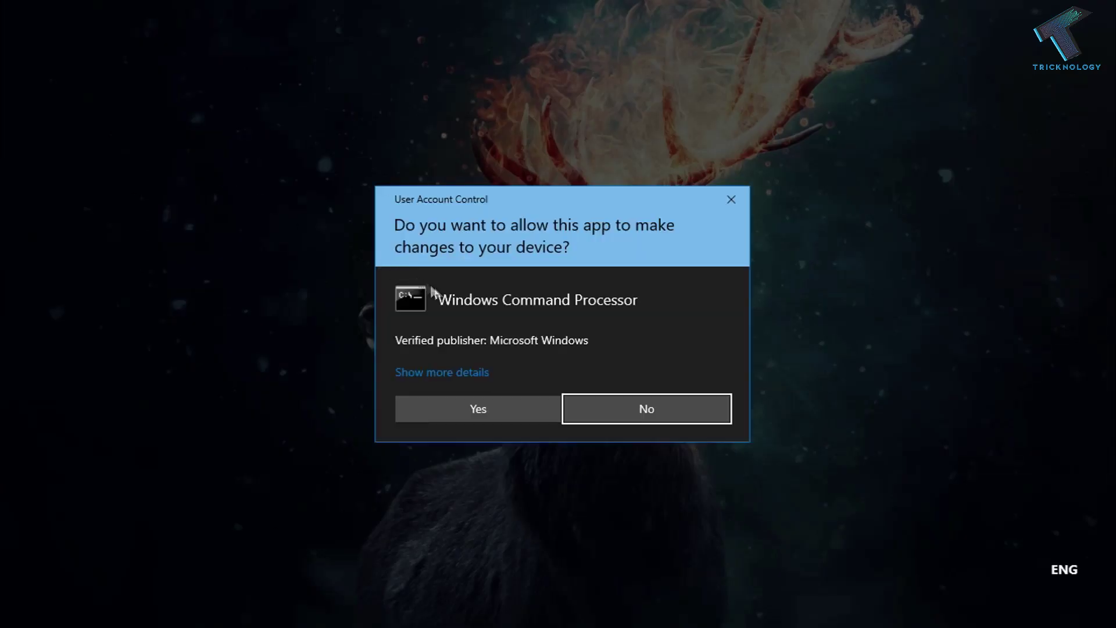
pyautogui.click(550, 406)
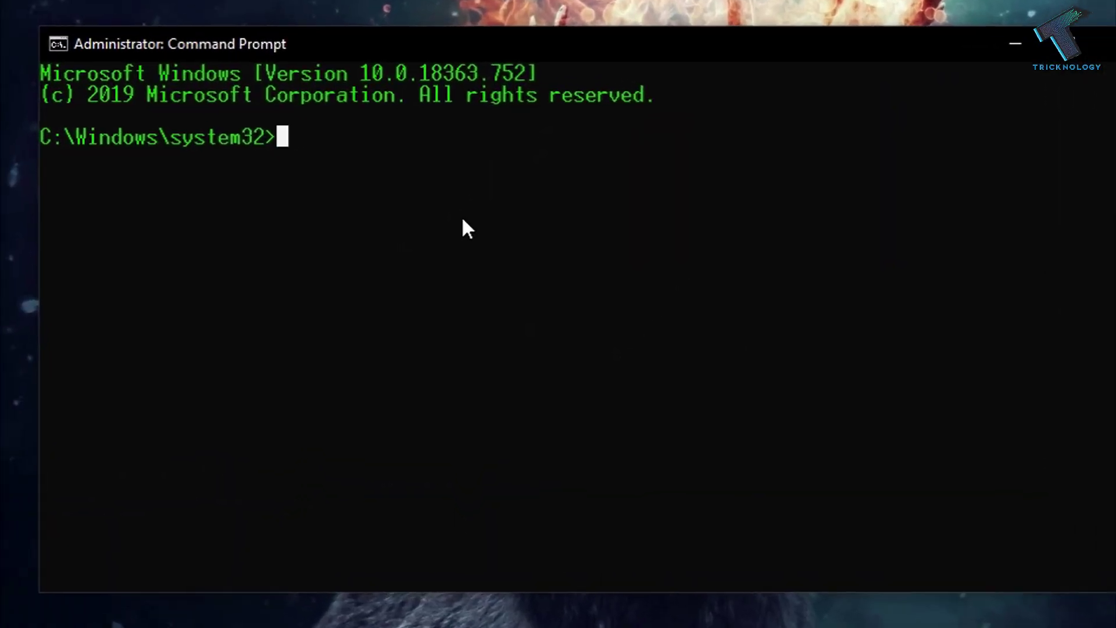
pyautogui.write('syste')
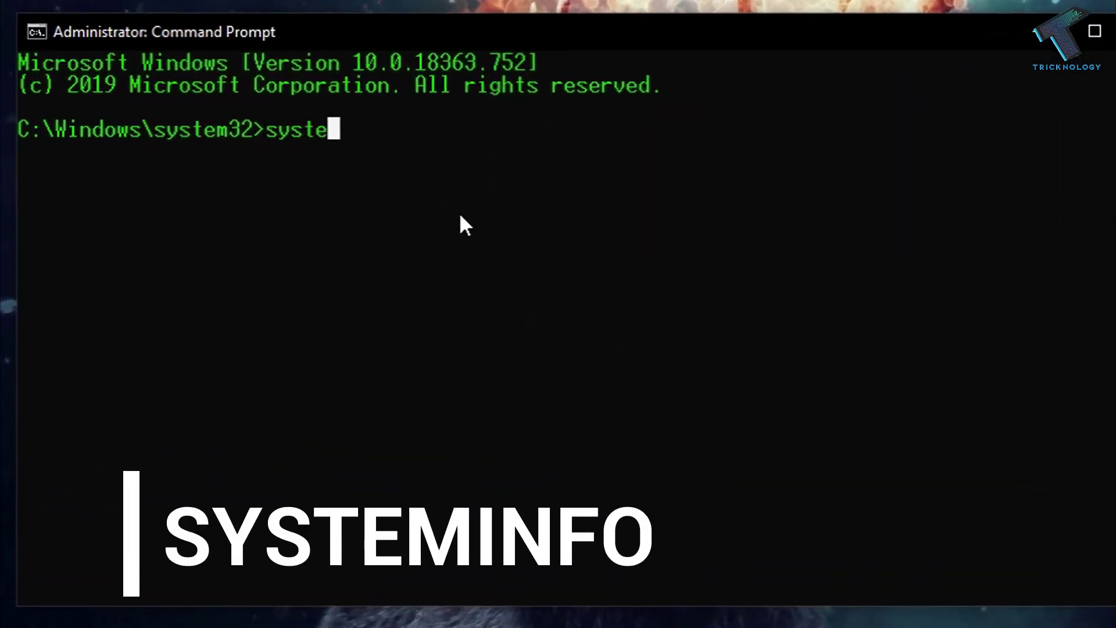
pyautogui.write('minfo')
# - Run systeminfo and highlight the BIOS Version and OS Manufacturer lines in its output
pyautogui.press('Return')
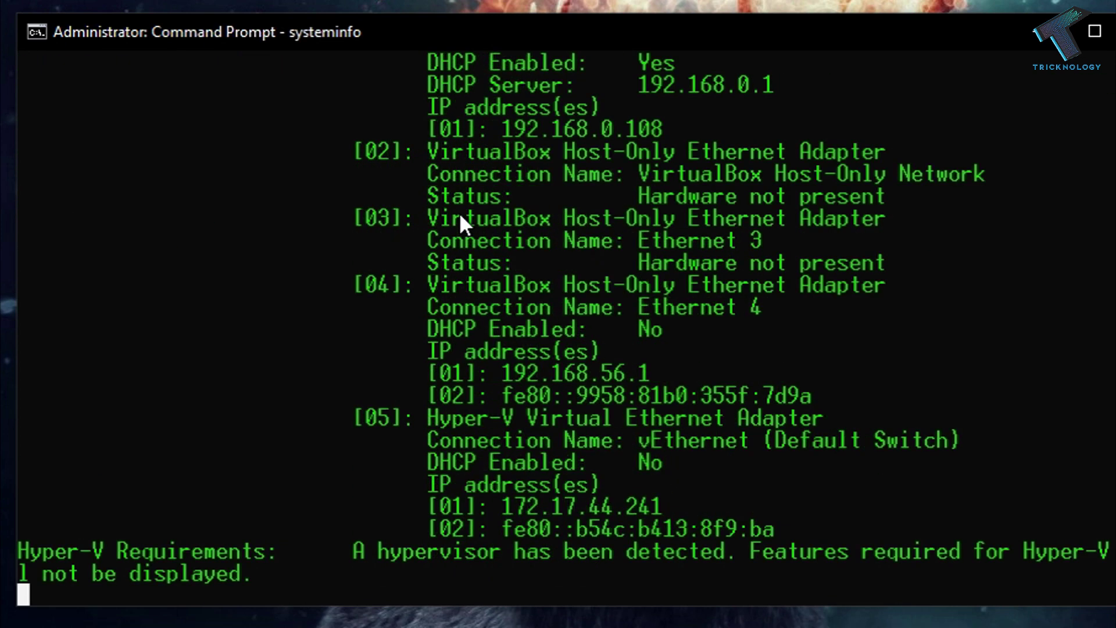
pyautogui.scroll(4, 429, 256)
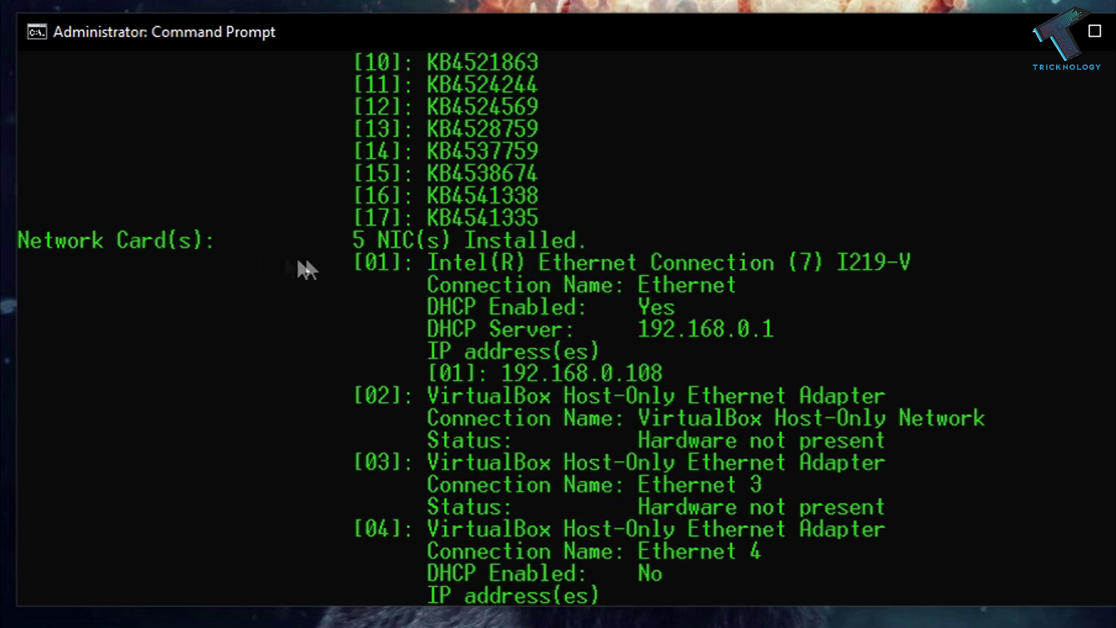
pyautogui.scroll(6, 575, 328)
pyautogui.scroll(4, 573, 328)
pyautogui.scroll(1, 574, 256)
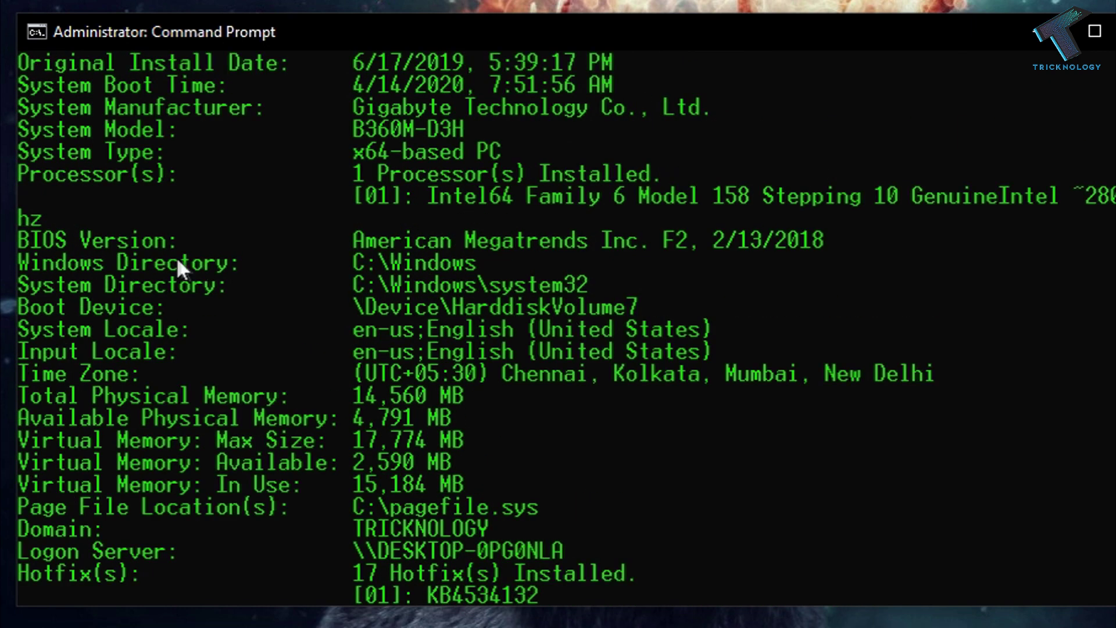
pyautogui.moveTo(26, 242); pyautogui.dragTo(278, 244)
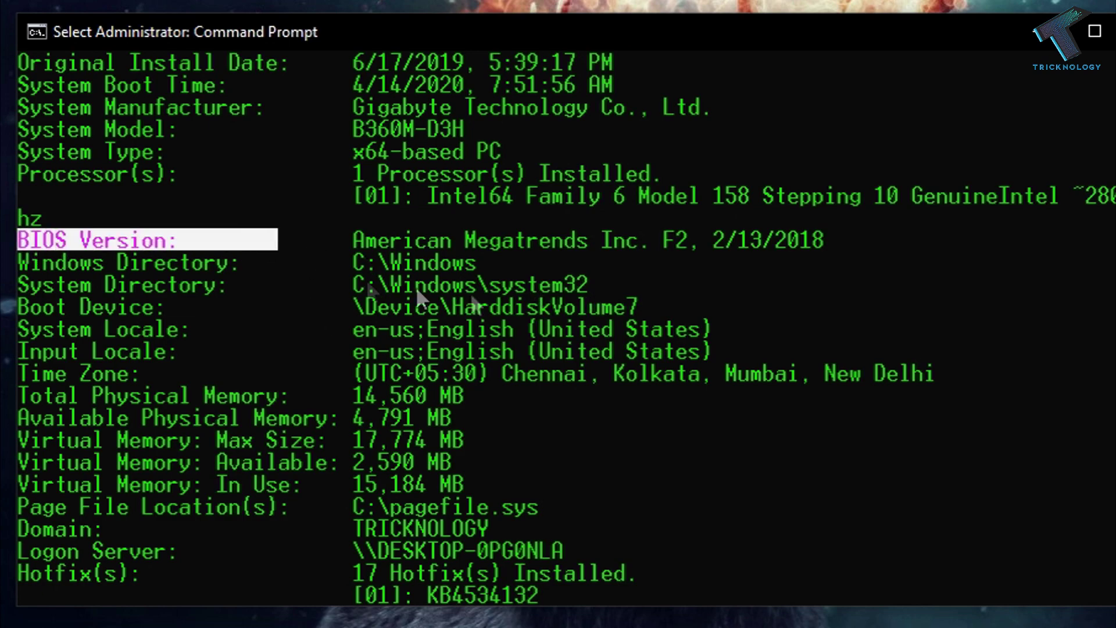
pyautogui.scroll(2, 322, 323)
pyautogui.moveTo(366, 375); pyautogui.dragTo(439, 377)
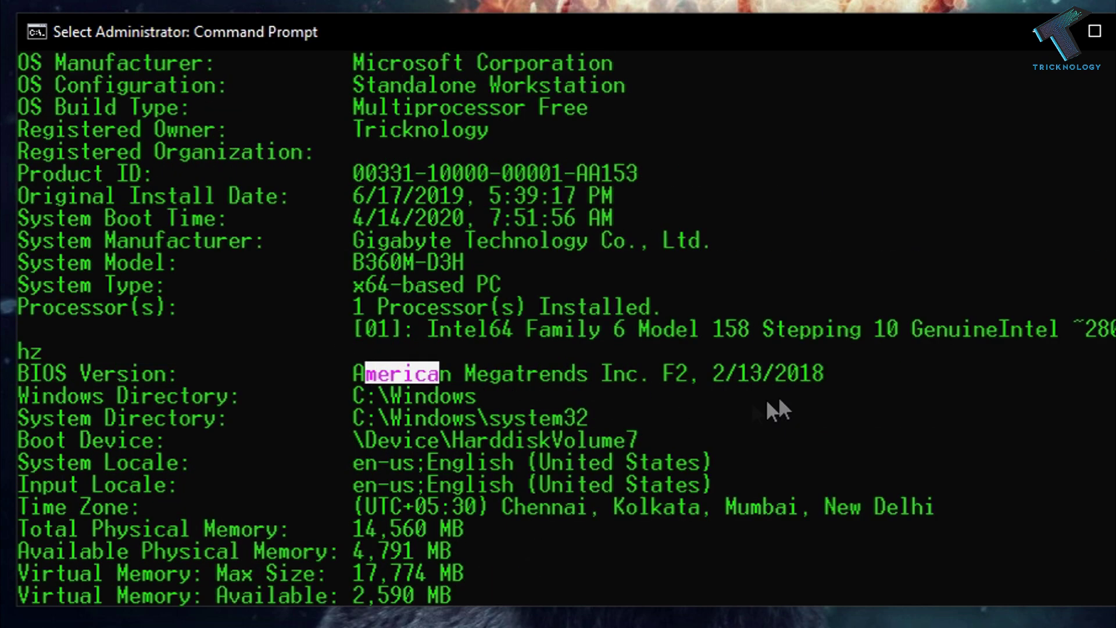
pyautogui.scroll(3, 281, 364)
pyautogui.scroll(-2, 281, 359)
pyautogui.scroll(2, 280, 358)
pyautogui.scroll(1, 280, 357)
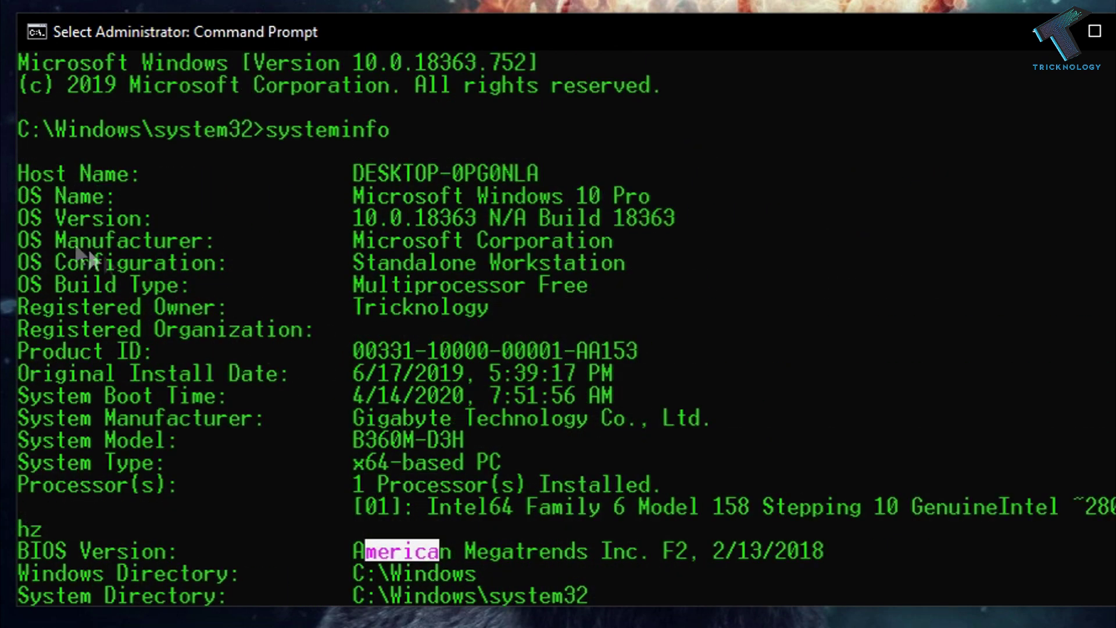
pyautogui.moveTo(20, 196)
pyautogui.mouseDown()
pyautogui.moveTo(190, 198)
pyautogui.moveTo(262, 249)
pyautogui.mouseUp()
pyautogui.click(149, 257)
pyautogui.moveTo(19, 240); pyautogui.dragTo(278, 242)
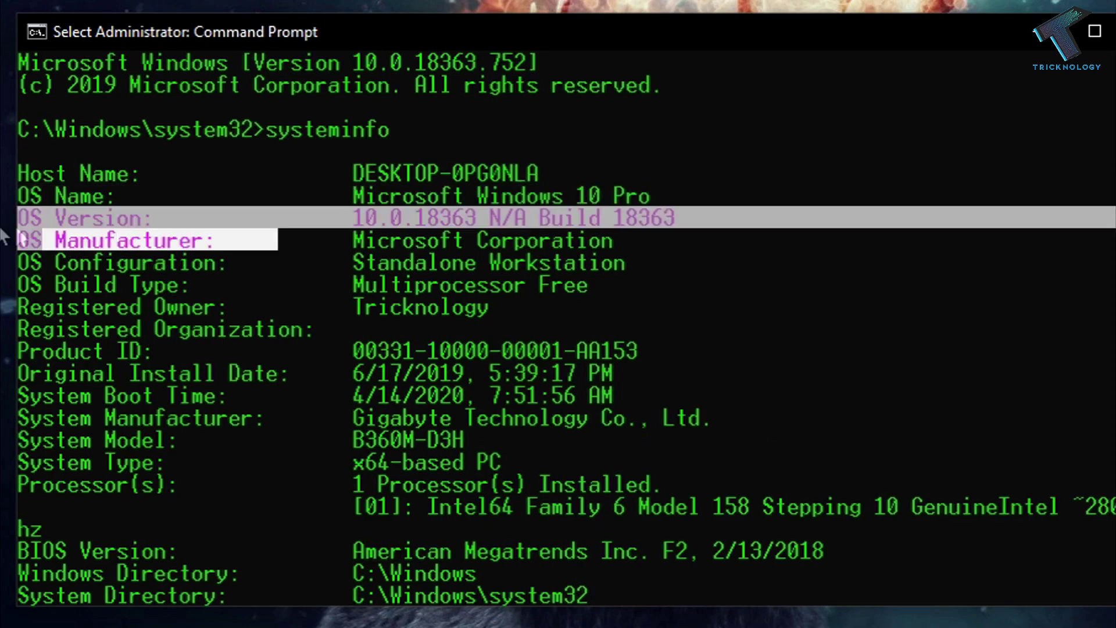
pyautogui.scroll(-6, 417, 369)
pyautogui.scroll(2, 417, 368)
pyautogui.scroll(1, 418, 368)
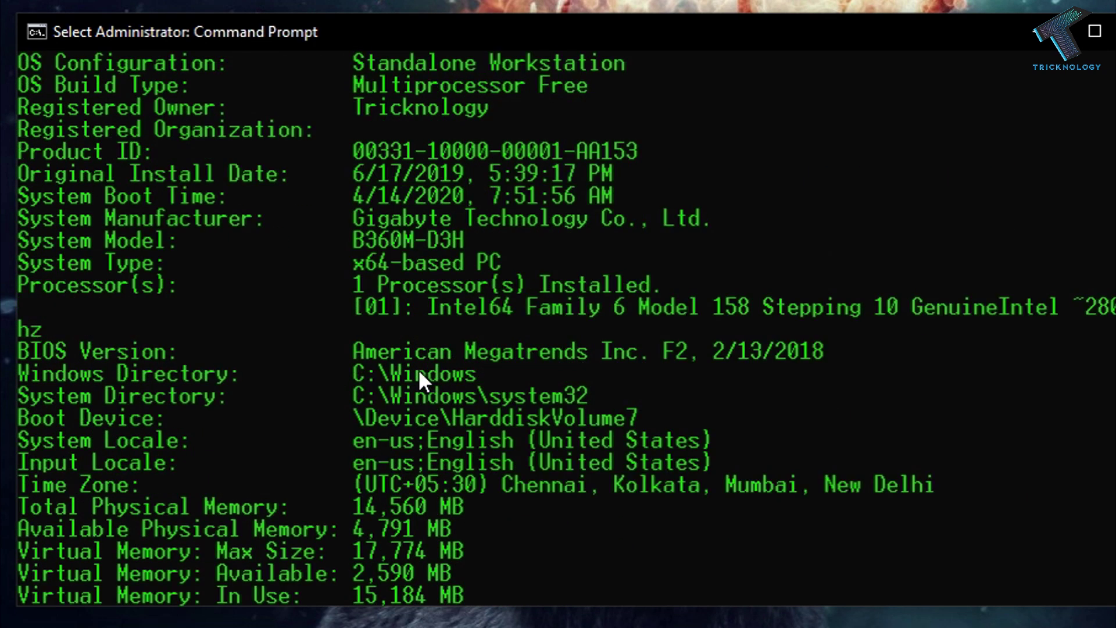
pyautogui.scroll(-4, 419, 368)
pyautogui.scroll(-5, 419, 368)
pyautogui.scroll(-3, 417, 369)
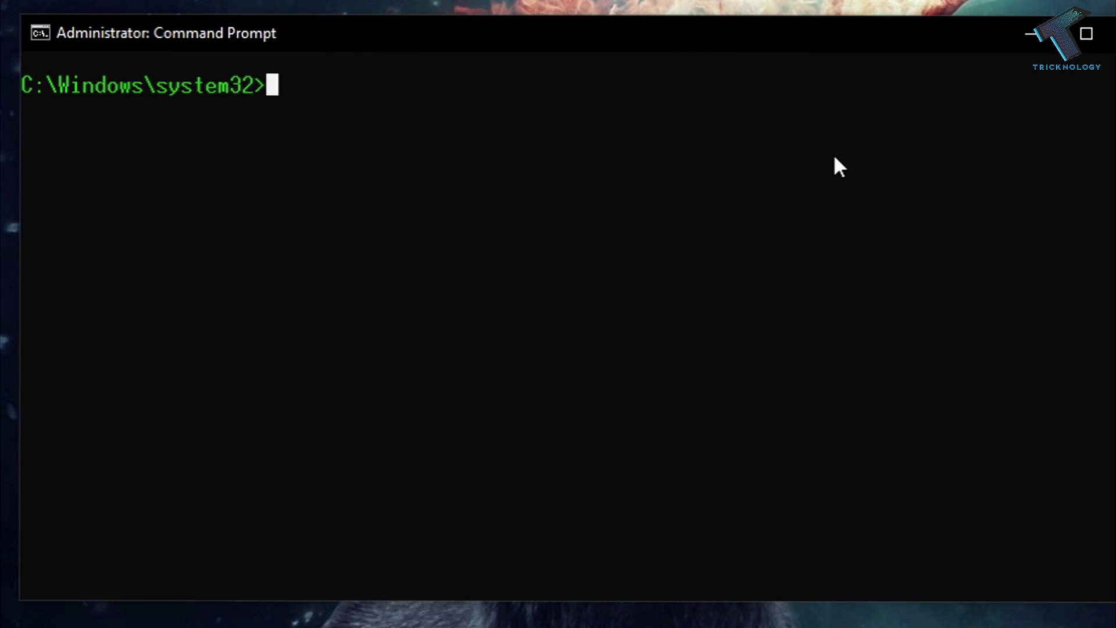
pyautogui.write('chkdsk')
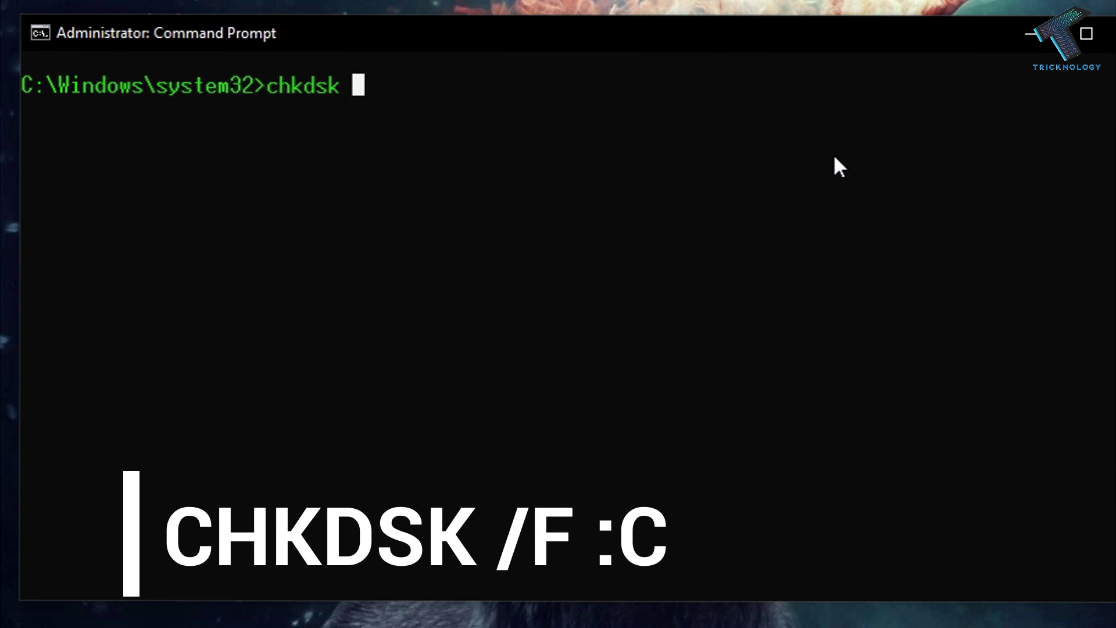
pyautogui.write(' /f')
pyautogui.write(' C')
pyautogui.write(':')
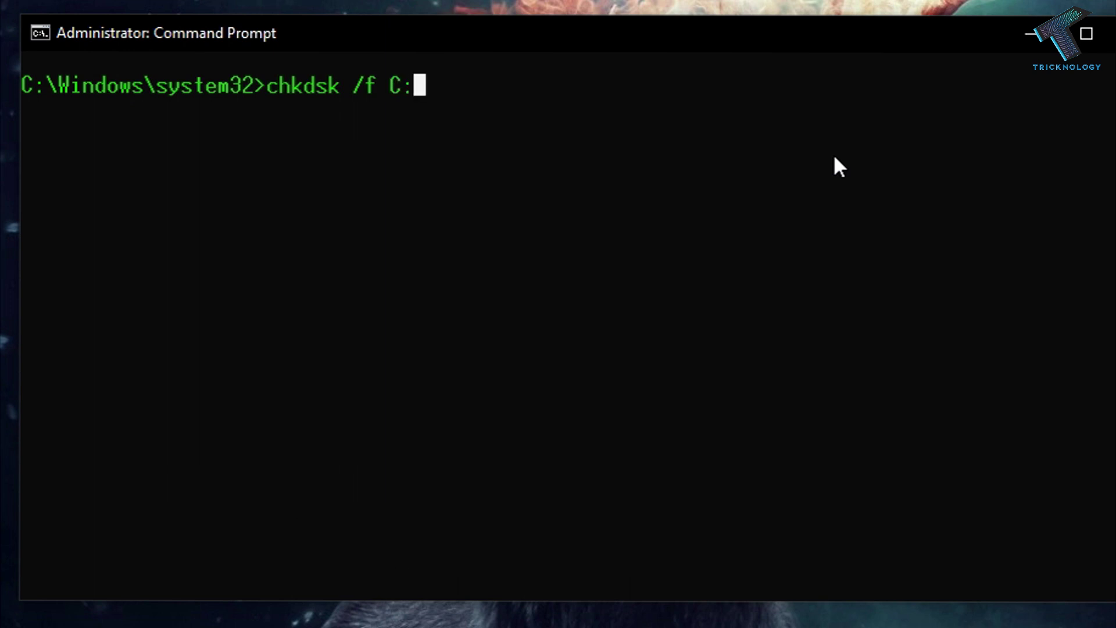
# - Change the drive from D: to C: in chkdsk /f and confirm scheduling the check for restart
pyautogui.press('BackSpace')
pyautogui.press('BackSpace')
pyautogui.write('D')
pyautogui.press('BackSpace')
pyautogui.press('BackSpace')
pyautogui.write('C')
pyautogui.press('Return')
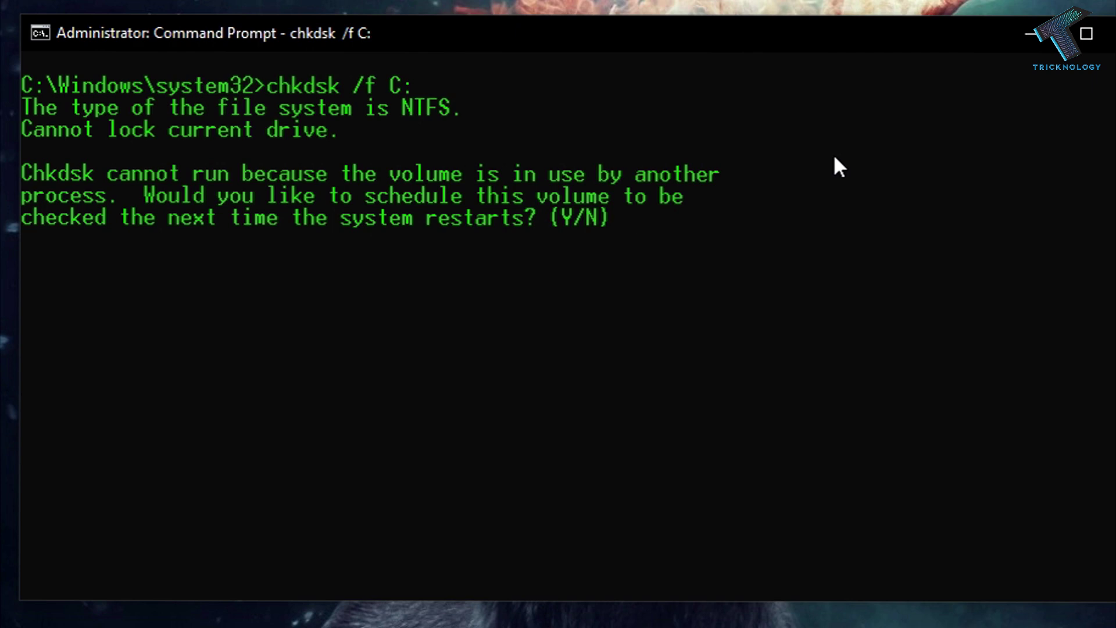
pyautogui.write('Y')
pyautogui.press('Return')
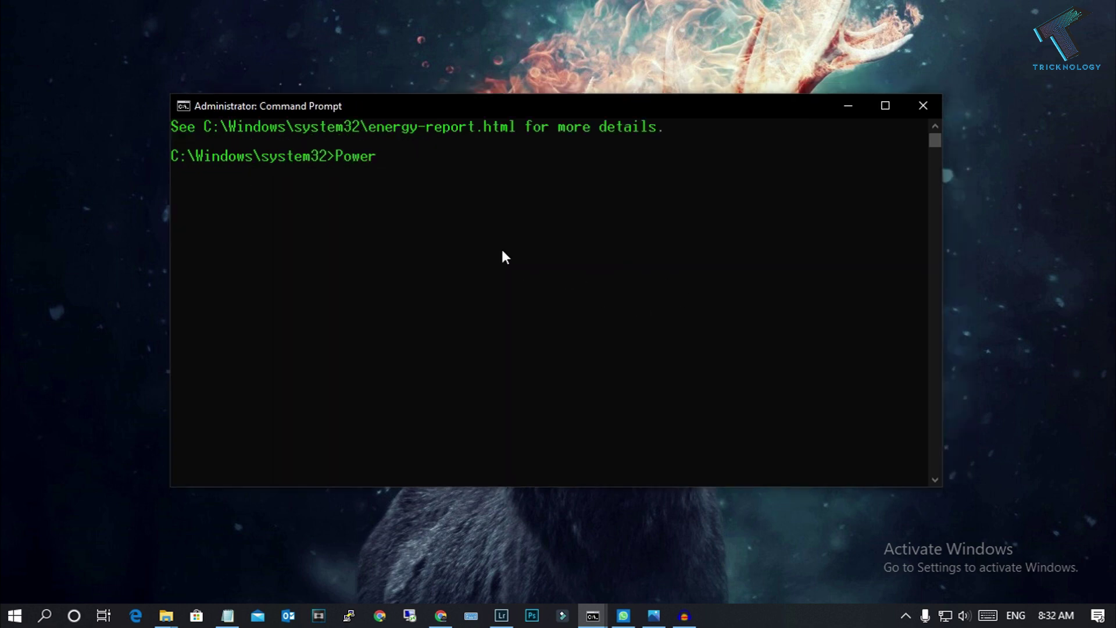
pyautogui.write('cfg -energy')
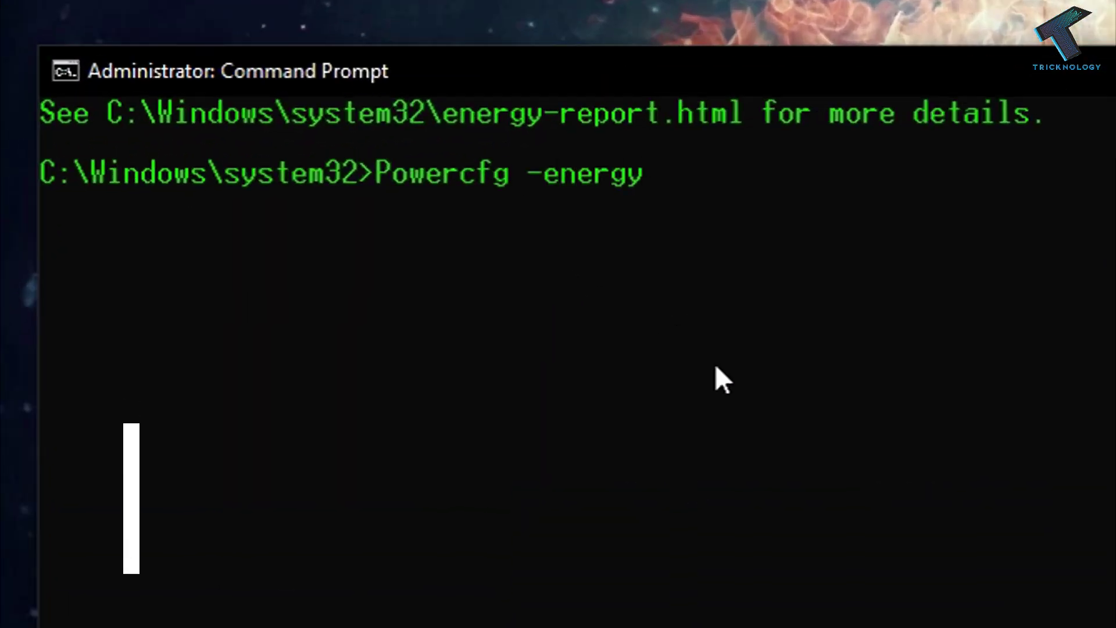
# - Run powercfg -energy to generate the energy efficiency report
pyautogui.press('Return')
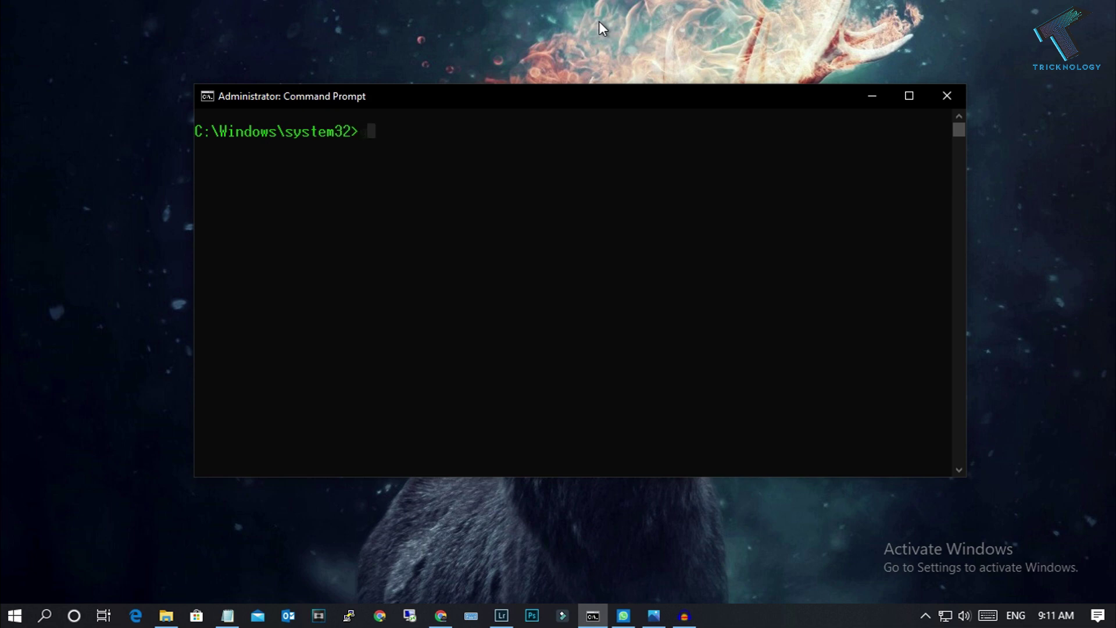
pyautogui.write('getmac')
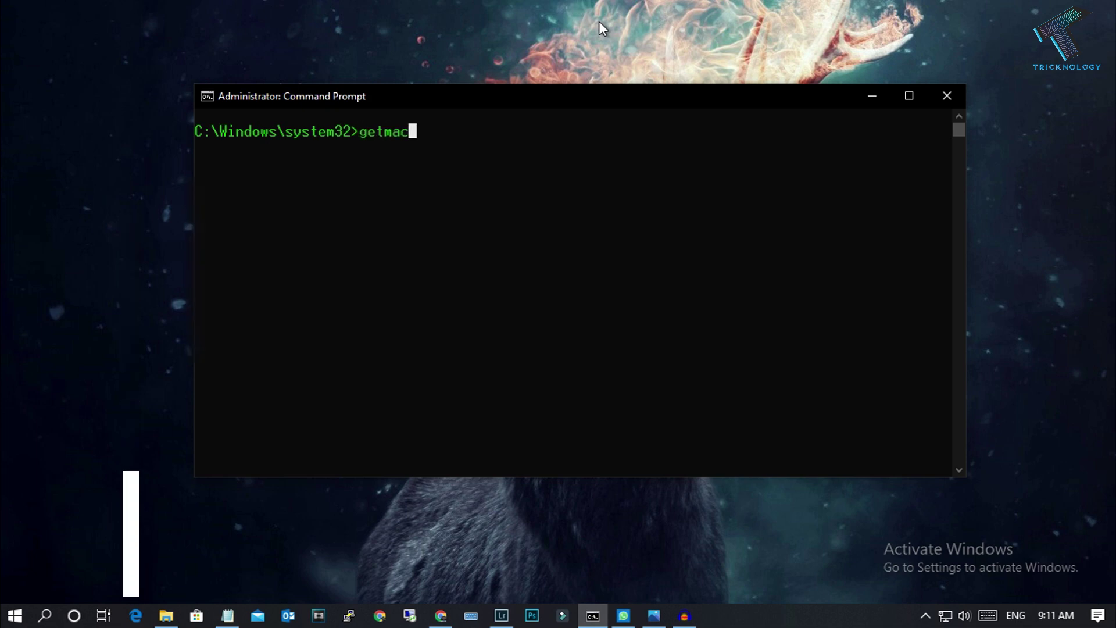
# - Run getmac to list the adapters' physical addresses and transport names
pyautogui.press('Return')
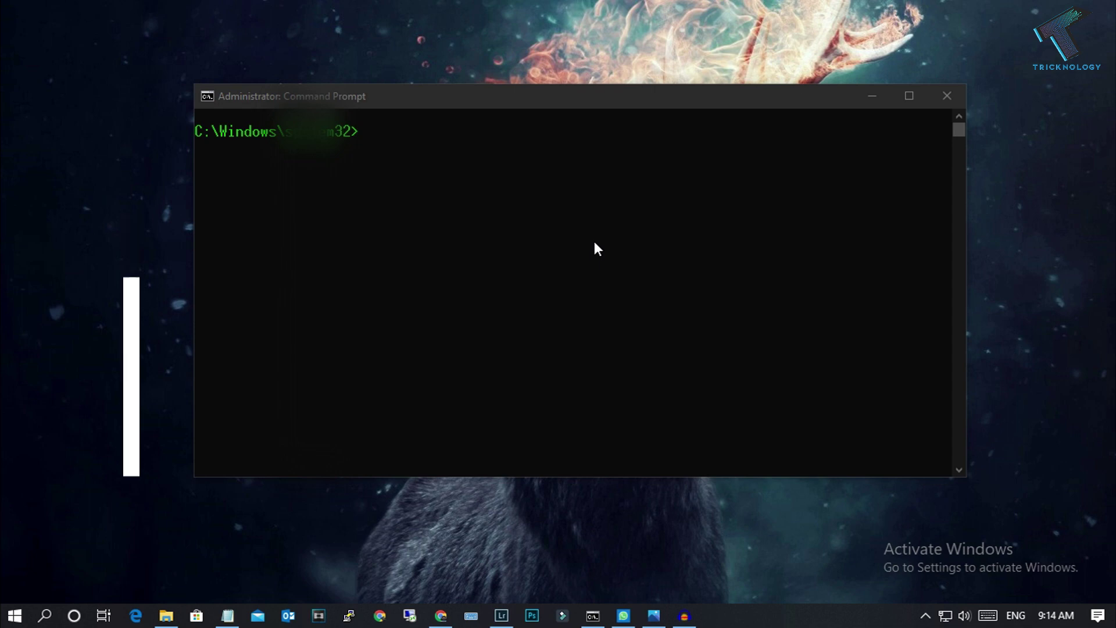
# - Run NETSTAT in the console to list active TCP connections
pyautogui.click(596, 249)
pyautogui.write('ETSTAT')
pyautogui.press('Return')
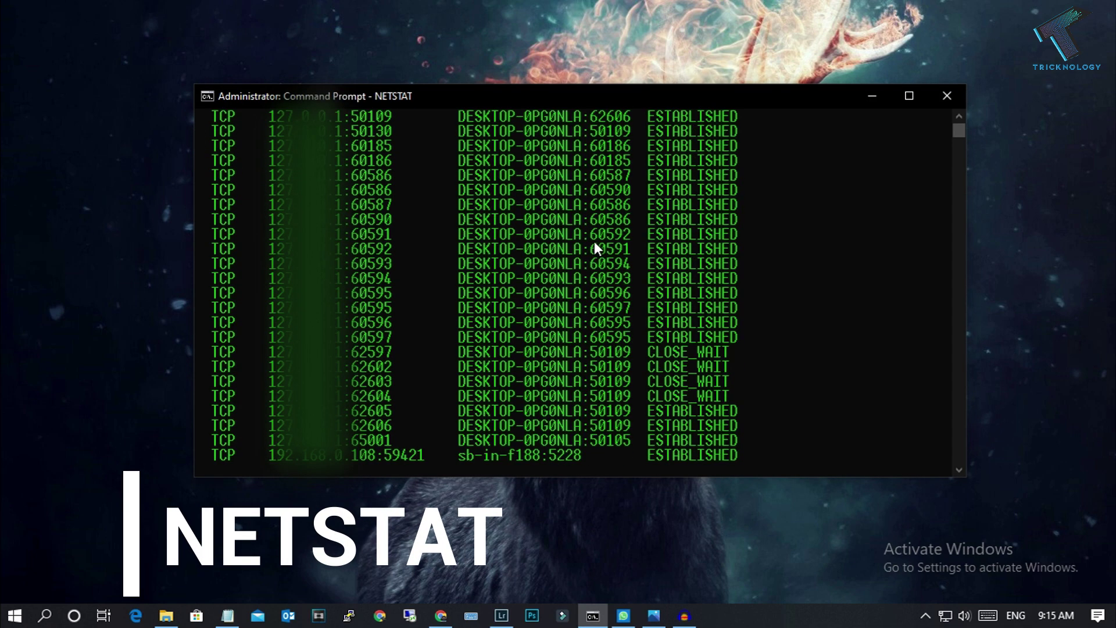
pyautogui.scroll(5, 593, 242)
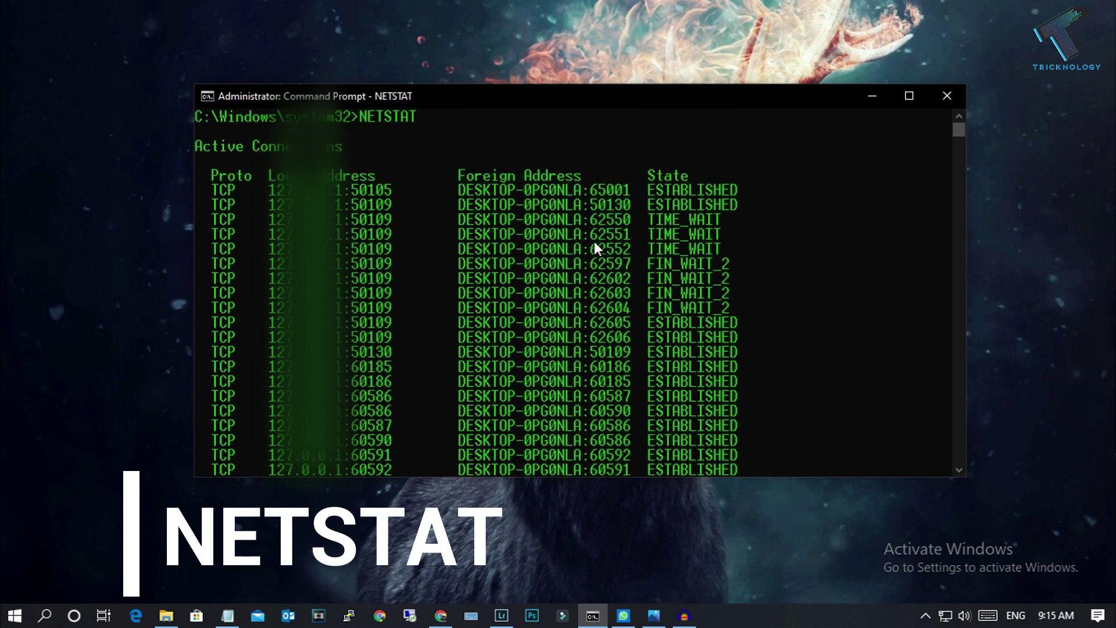
pyautogui.scroll(-1, 594, 242)
pyautogui.scroll(-3, 594, 242)
pyautogui.scroll(-2, 594, 242)
pyautogui.scroll(-1, 593, 242)
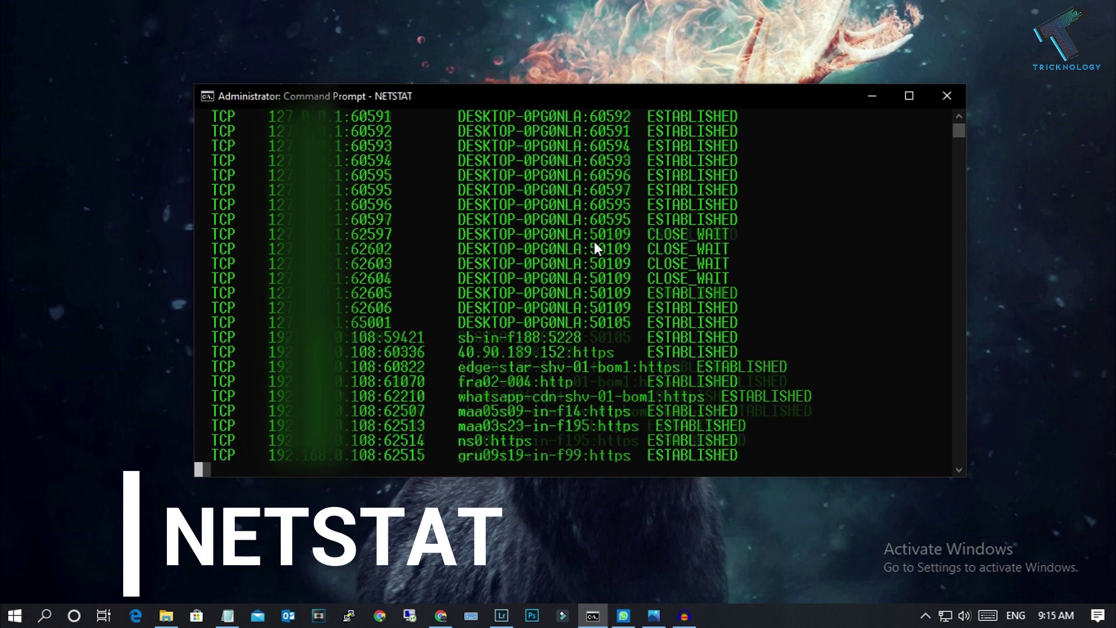
pyautogui.scroll(-1, 593, 242)
pyautogui.scroll(-1, 594, 242)
pyautogui.scroll(-1, 594, 242)
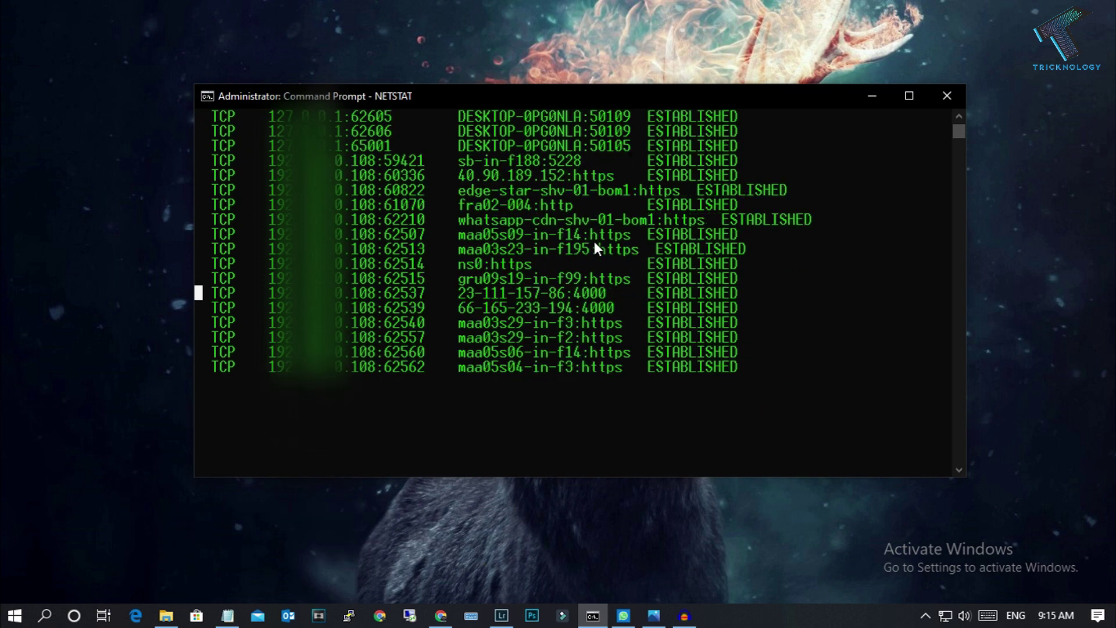
pyautogui.scroll(-1, 593, 242)
pyautogui.scroll(-1, 595, 243)
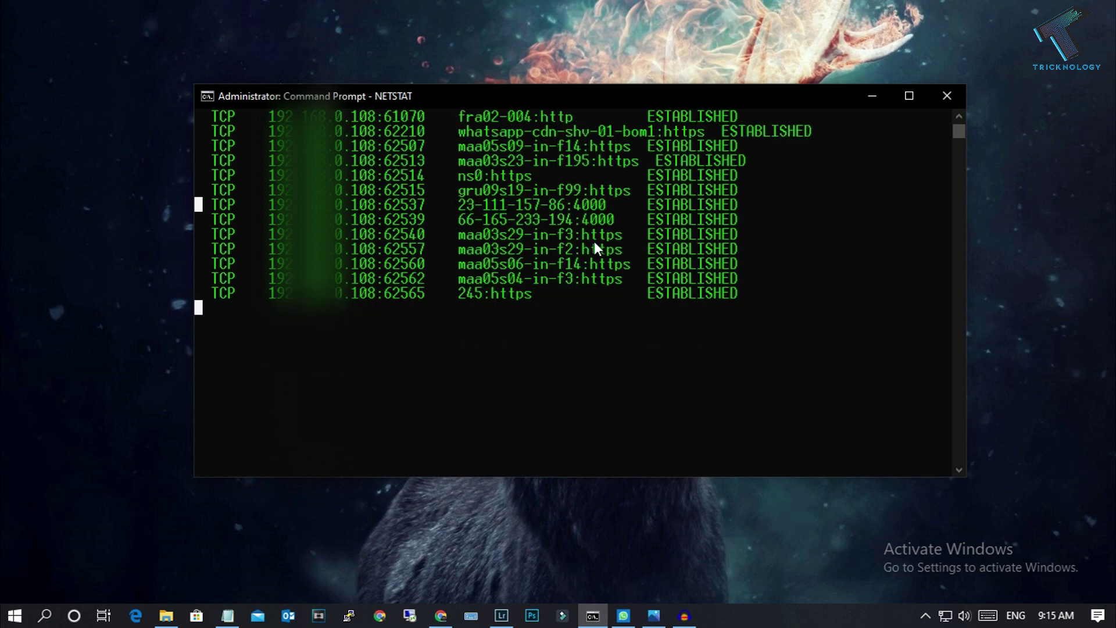
pyautogui.scroll(5, 594, 243)
pyautogui.scroll(4, 594, 242)
pyautogui.scroll(5, 593, 241)
pyautogui.scroll(-10, 593, 241)
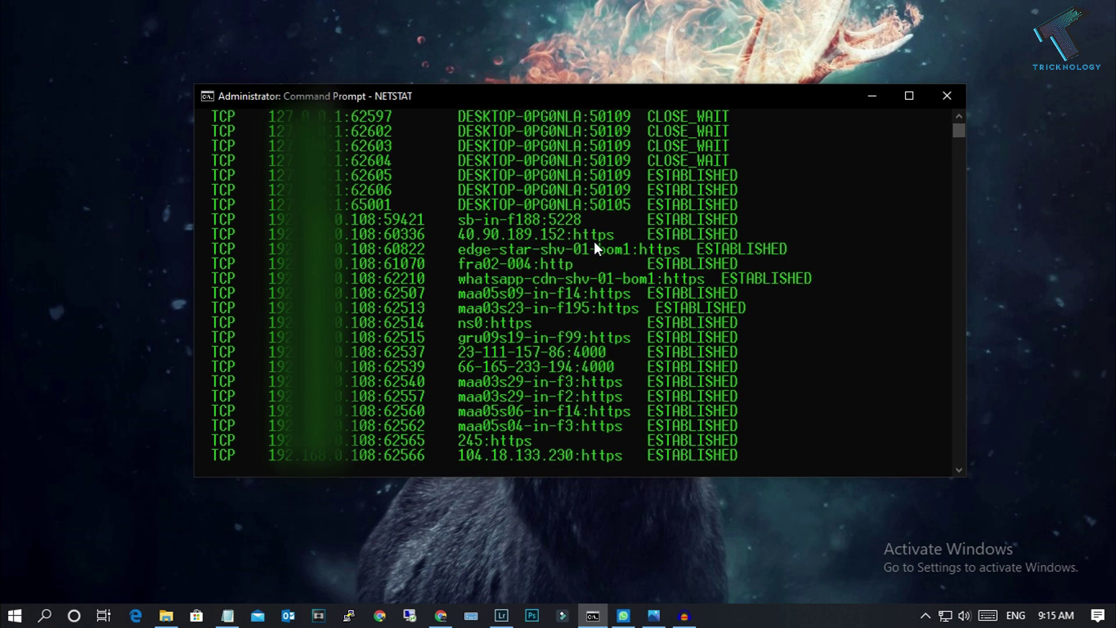
pyautogui.scroll(7, 593, 242)
pyautogui.scroll(-2, 593, 241)
pyautogui.scroll(-2, 593, 242)
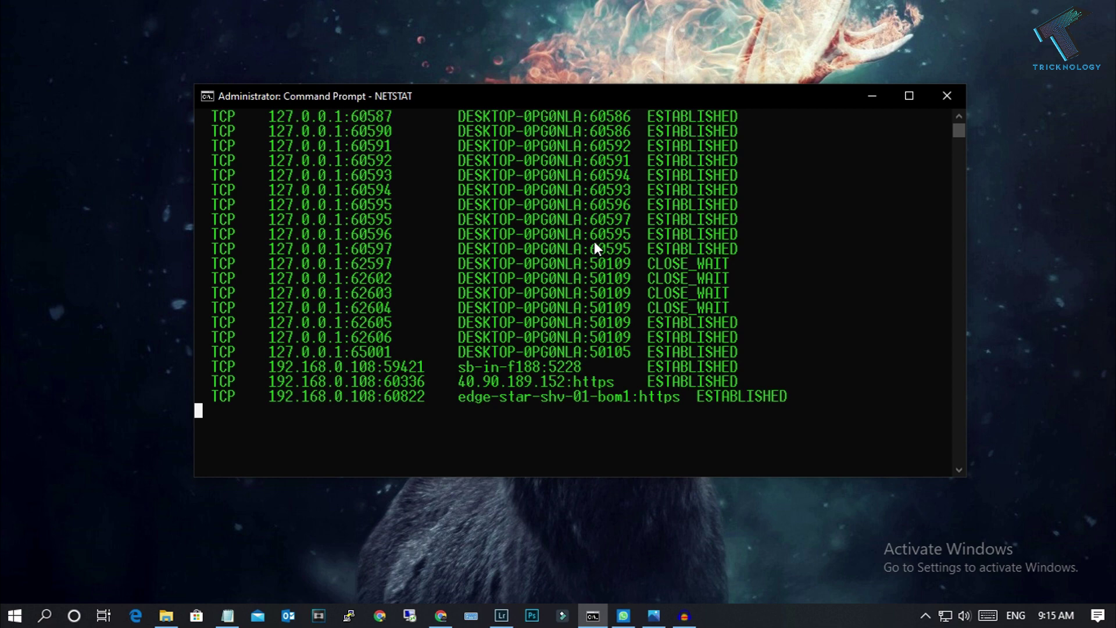
pyautogui.scroll(-1, 594, 242)
pyautogui.scroll(-1, 594, 242)
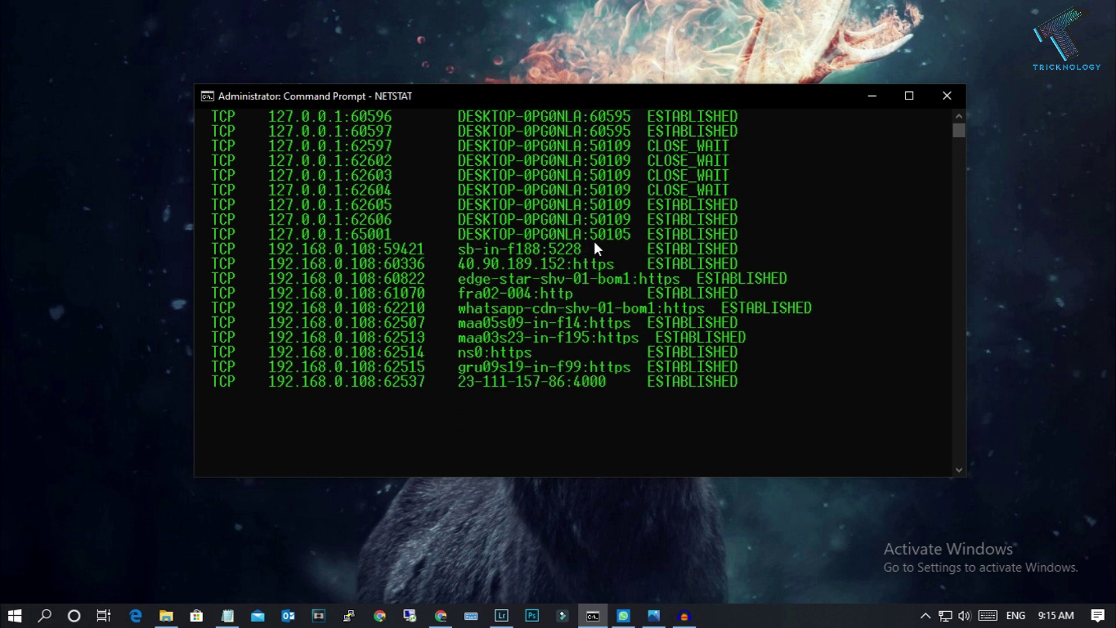
pyautogui.scroll(-1, 593, 239)
pyautogui.scroll(-1, 594, 238)
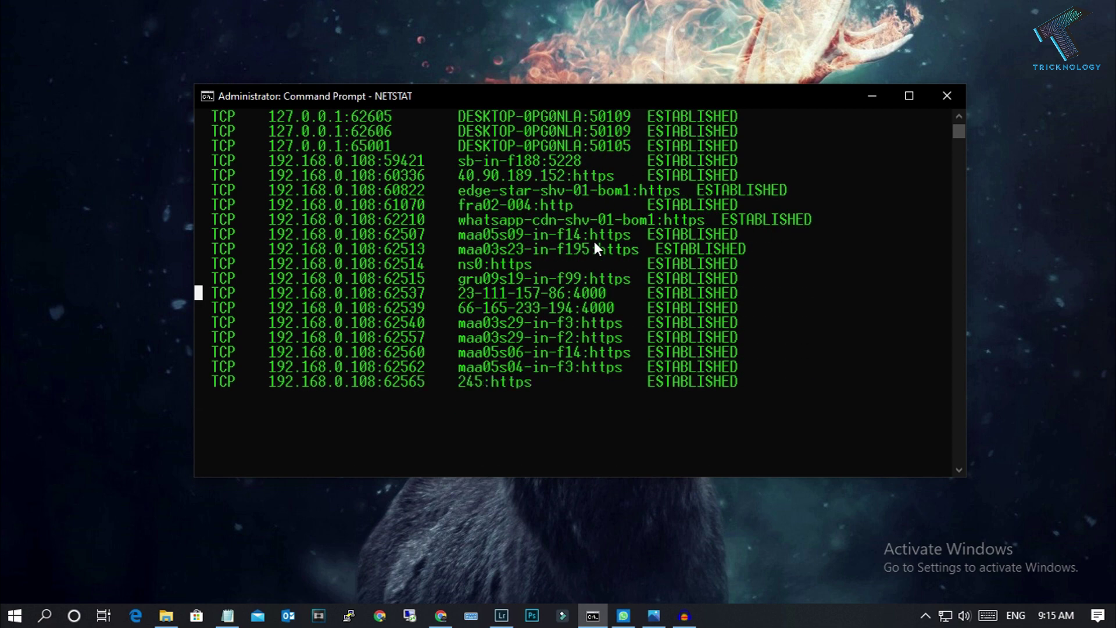
pyautogui.scroll(-1, 593, 242)
pyautogui.scroll(-1, 594, 243)
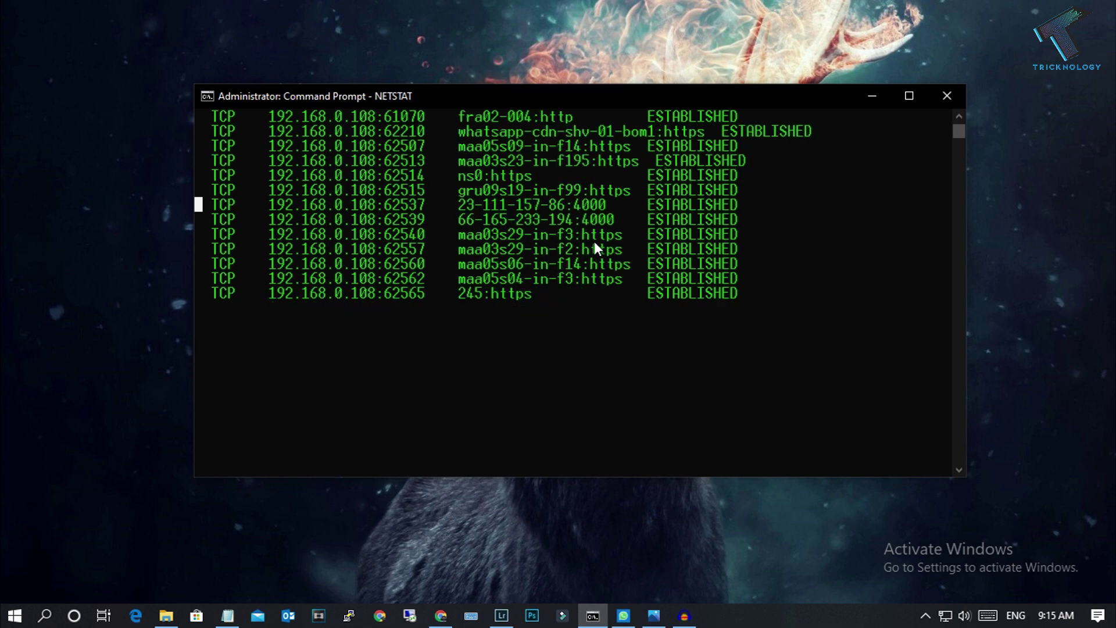
pyautogui.scroll(2, 594, 242)
pyautogui.scroll(6, 594, 242)
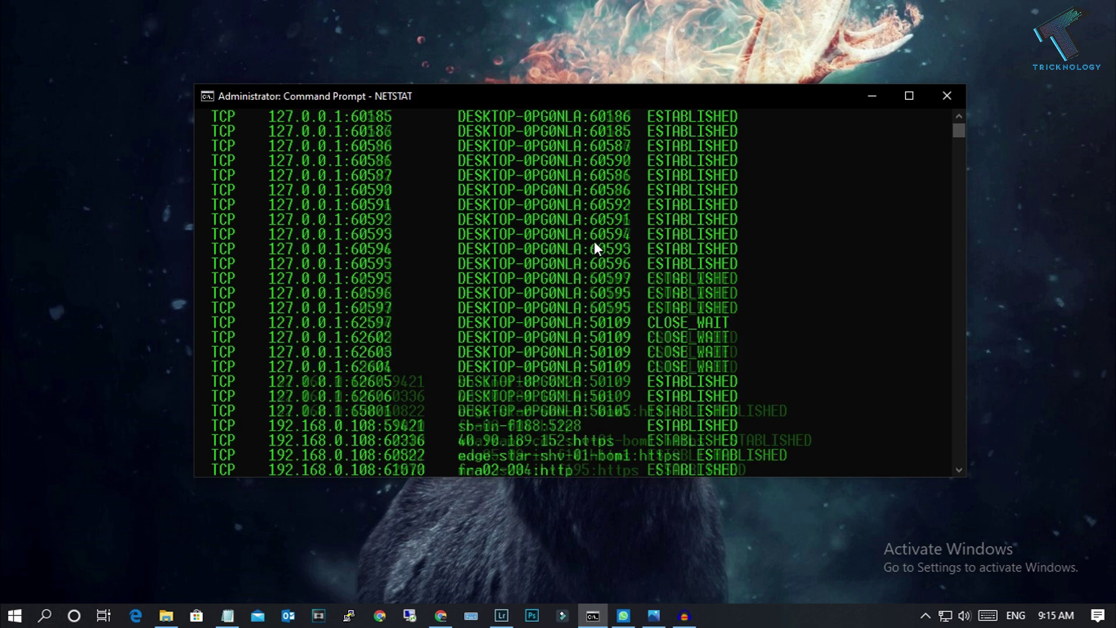
pyautogui.scroll(5, 594, 241)
pyautogui.scroll(4, 594, 242)
pyautogui.scroll(-1, 594, 241)
pyautogui.scroll(-4, 594, 242)
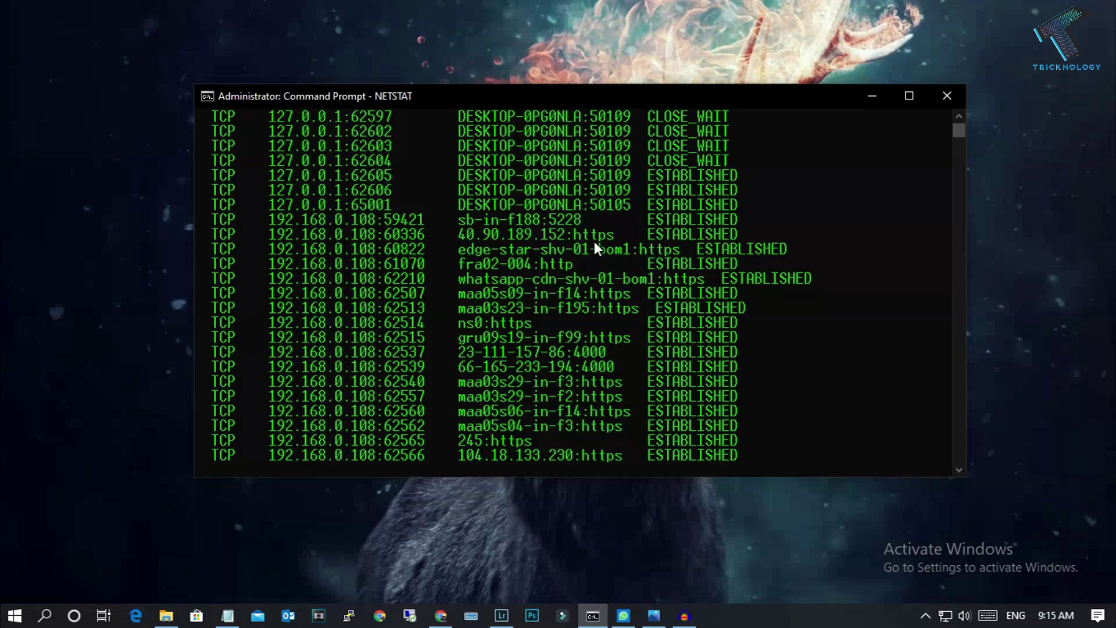